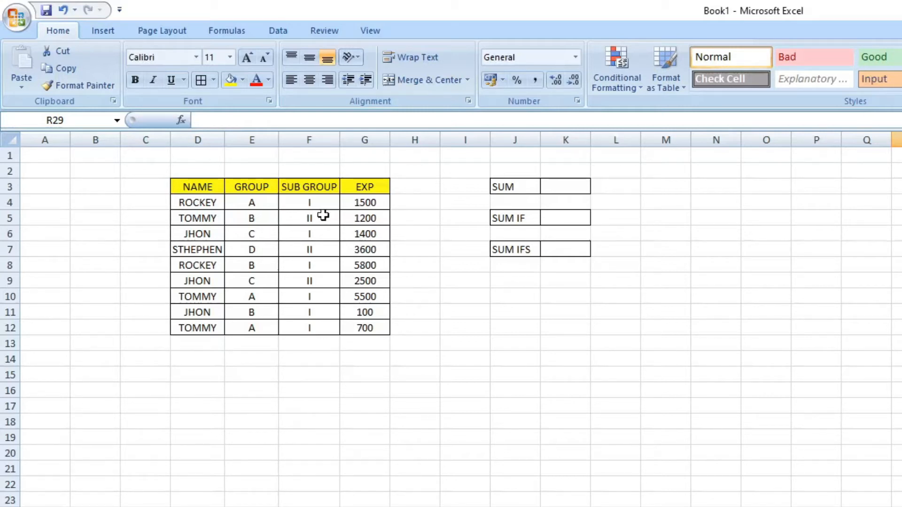
Step: Start a SUM formula in cell K3, beside the SUM label
click(564, 188)
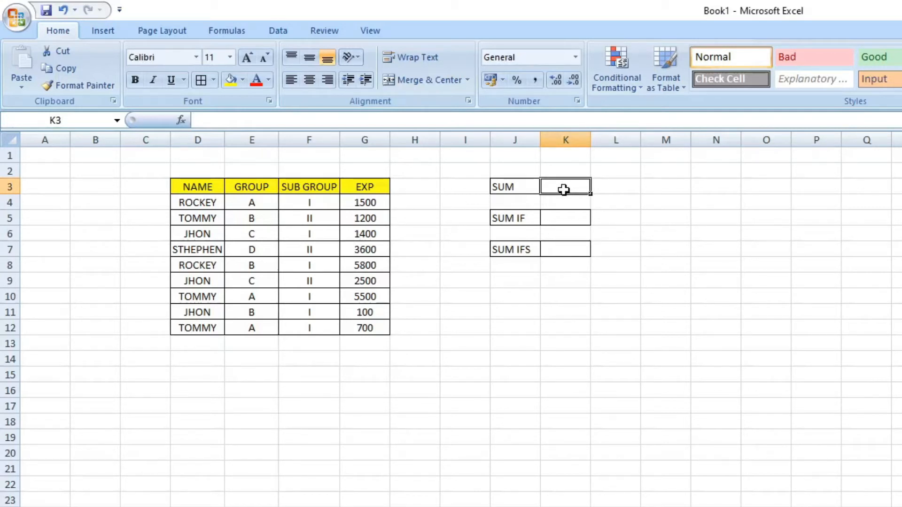
text(=)
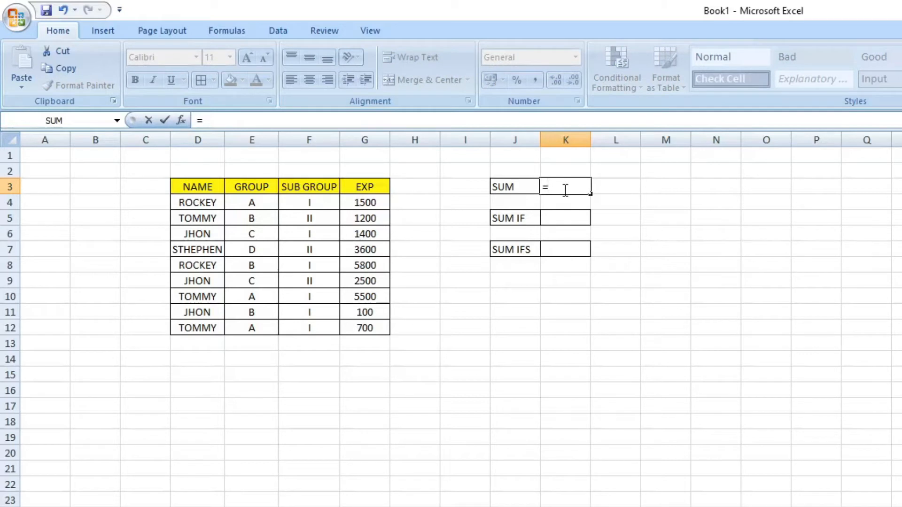
text(SUM)
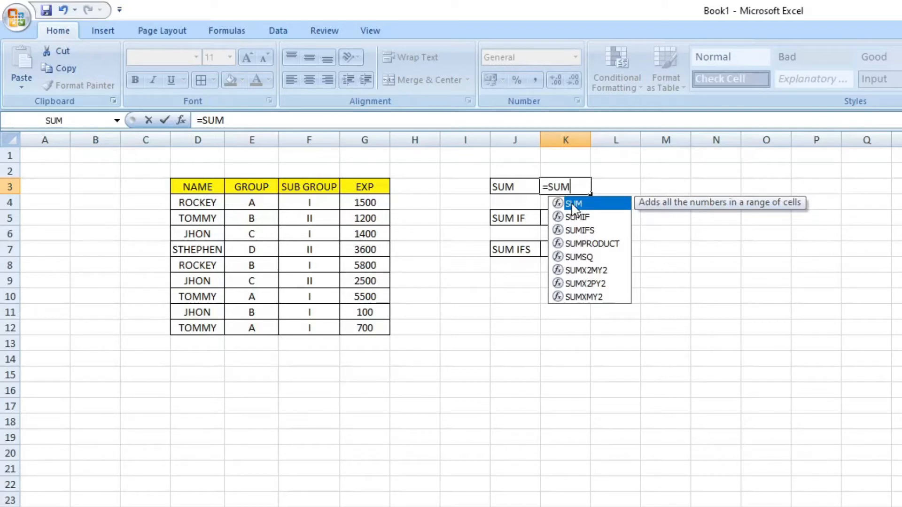
double_click(572, 204)
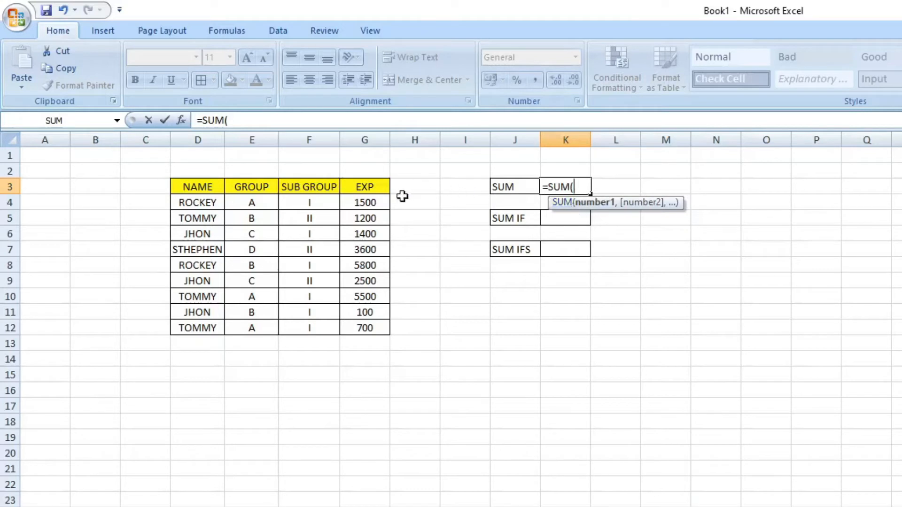
click(377, 203)
text(,)
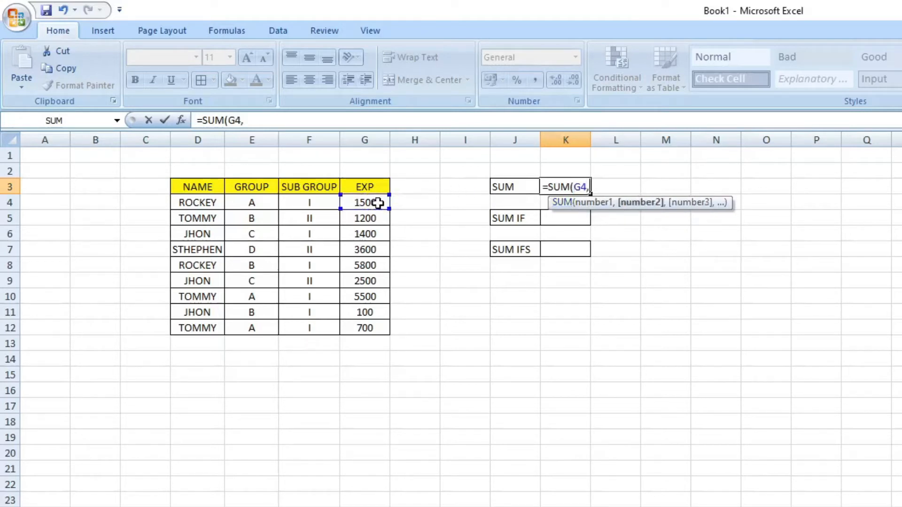
click(377, 219)
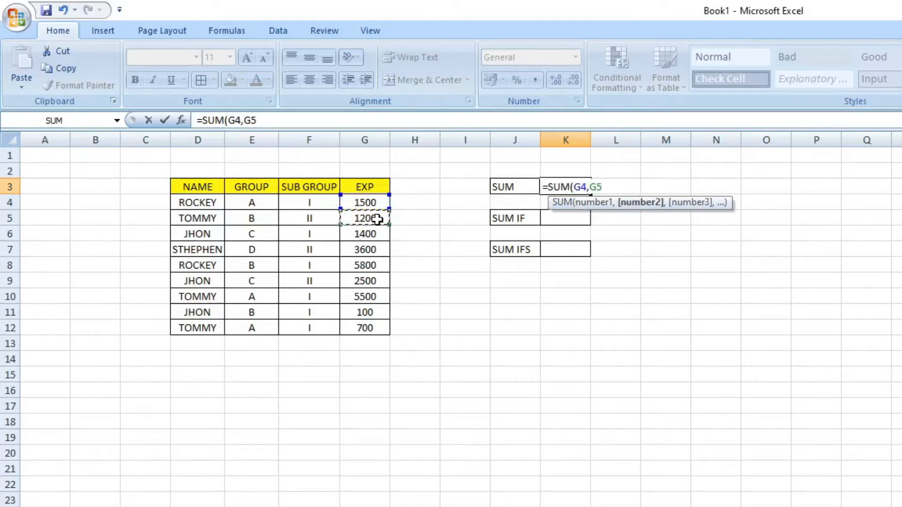
key(BackSpace)
key(BackSpace)
key(BackSpace)
key(BackSpace)
key(BackSpace)
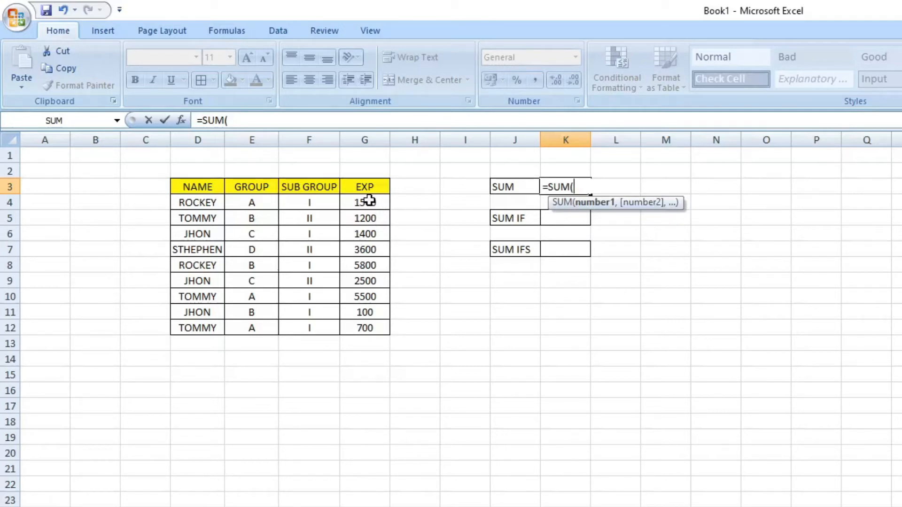
click(373, 202)
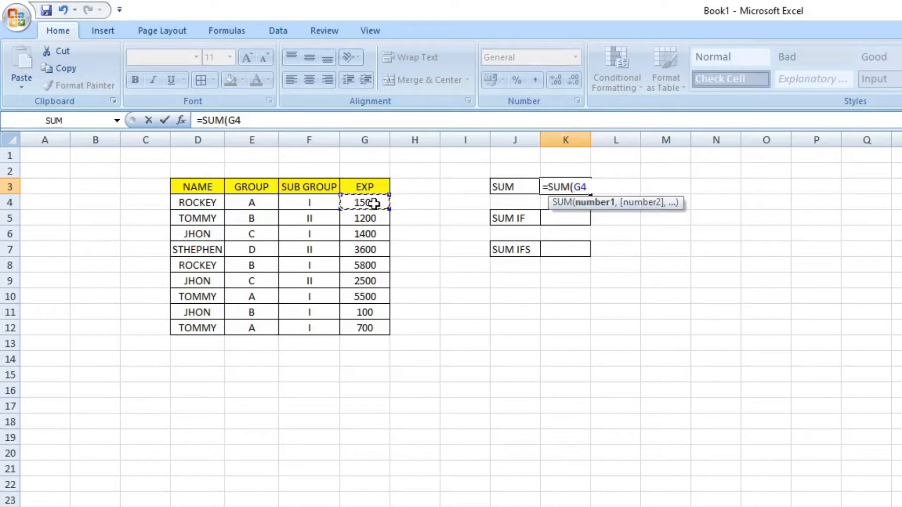
text(:)
click(370, 329)
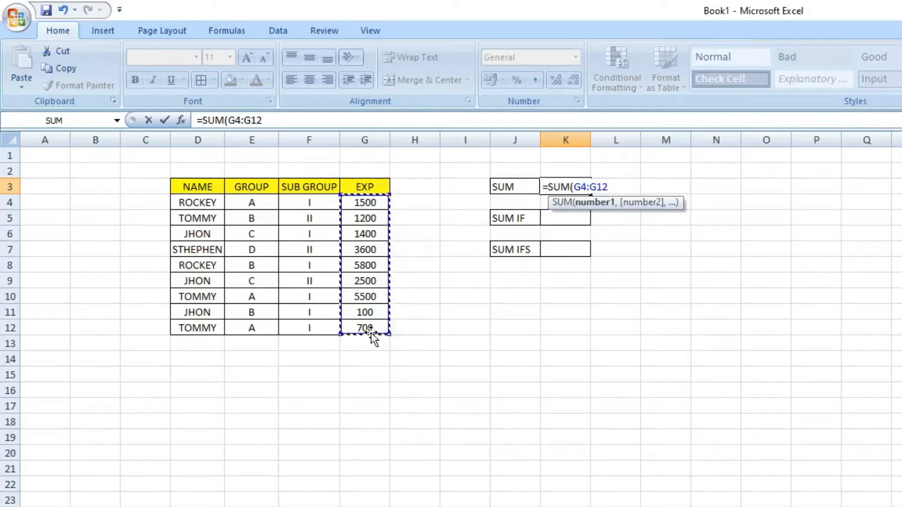
key(BackSpace)
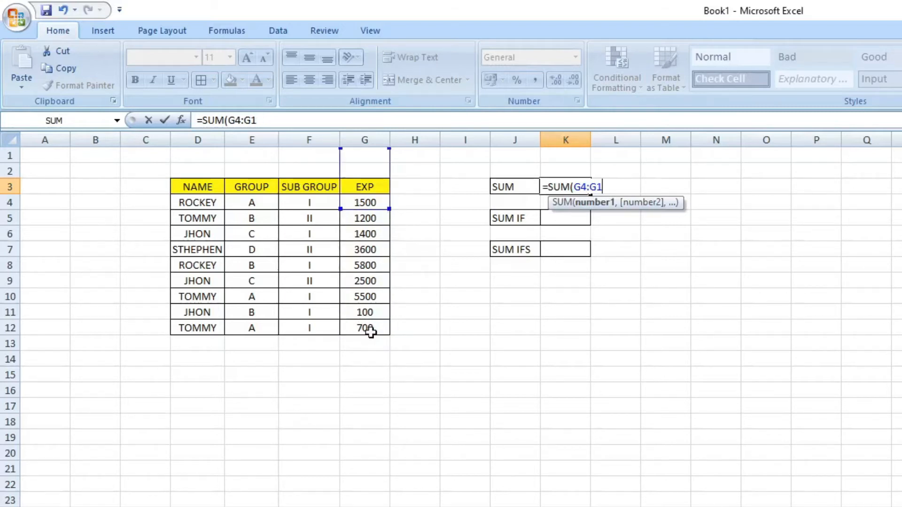
key(BackSpace)
key(BackSpace)
key(BackSpace)
key(BackSpace)
key(BackSpace)
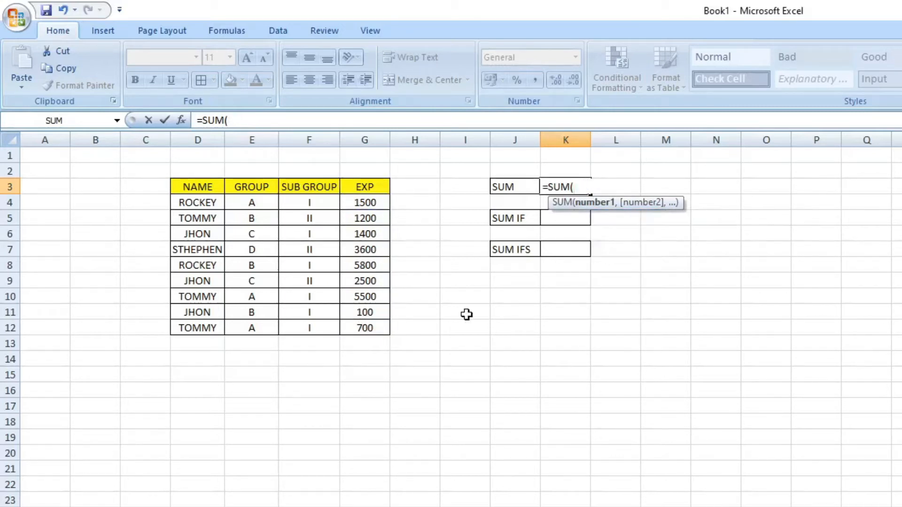
Step: Complete the SUM formula in K3 with the EXP values in G4:G12 as its range
drag(367, 207, 375, 325)
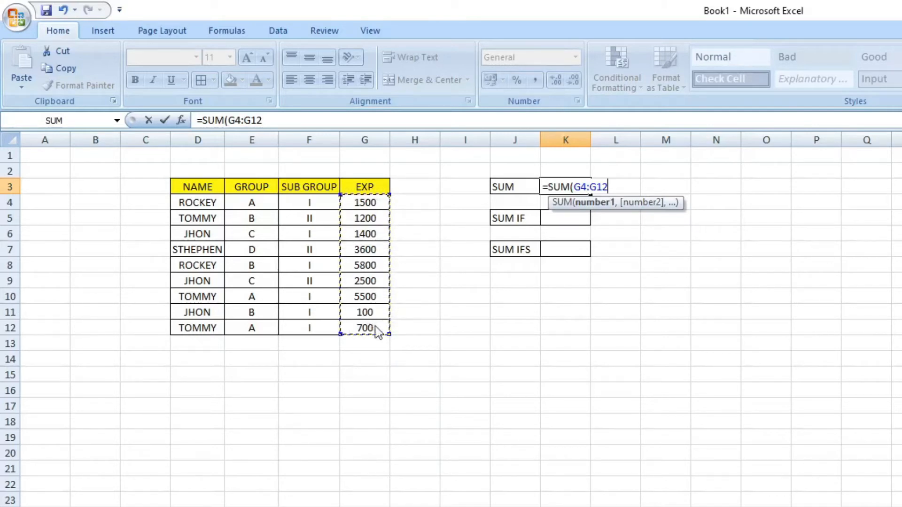
key(Return)
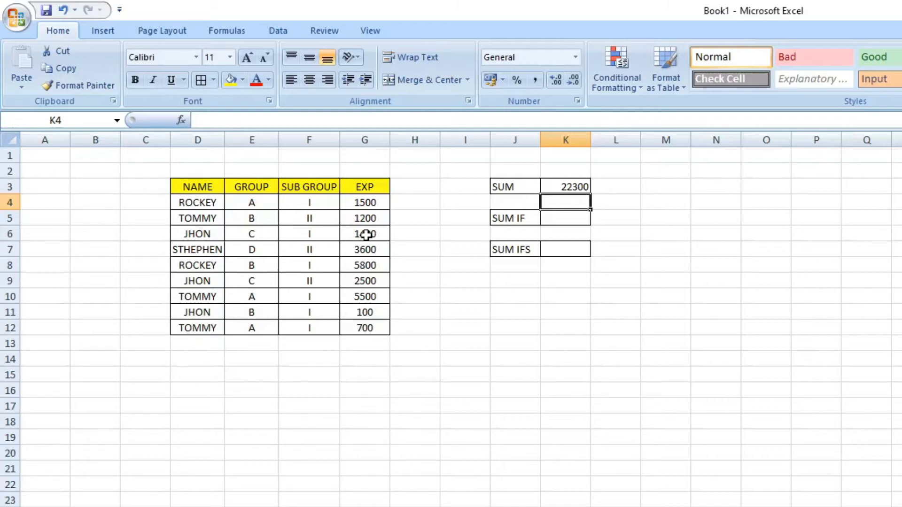
Step: Start a SUMIF formula in K5, open its function arguments and set the range to the NAME cells D4:D12
click(578, 218)
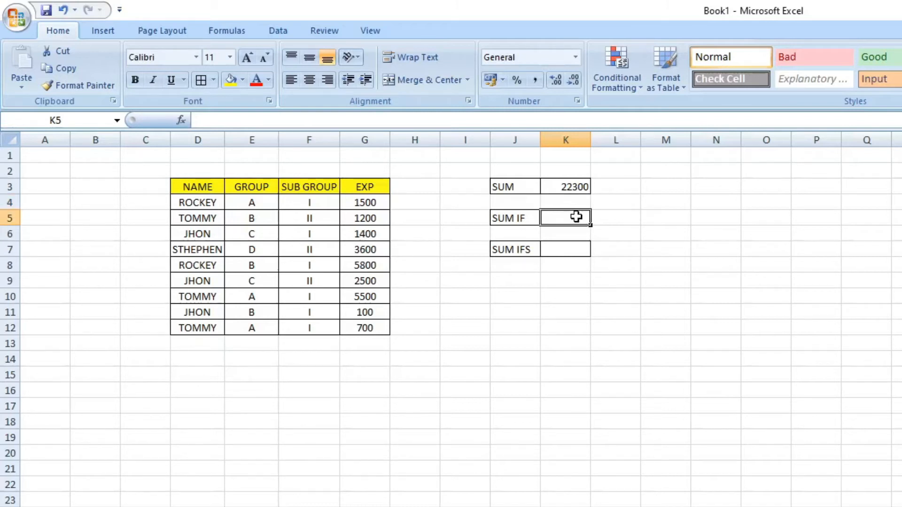
text(=SUMIF)
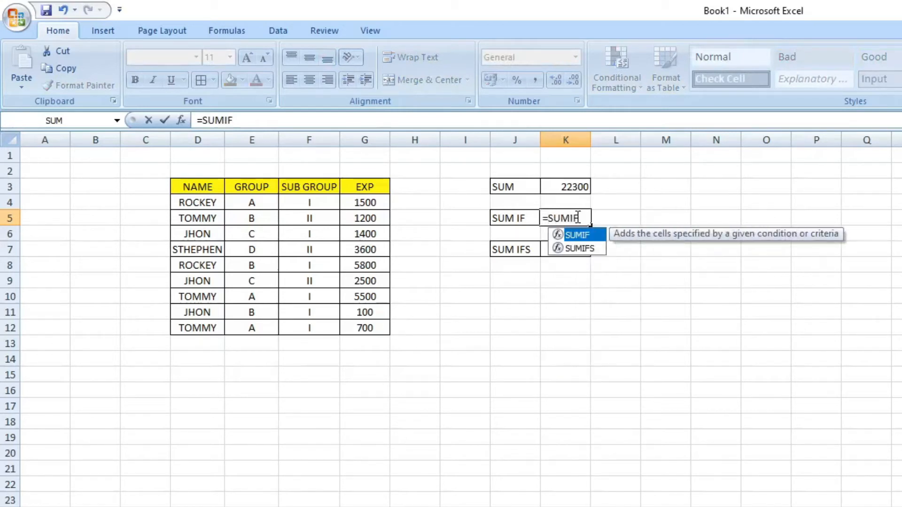
text(()
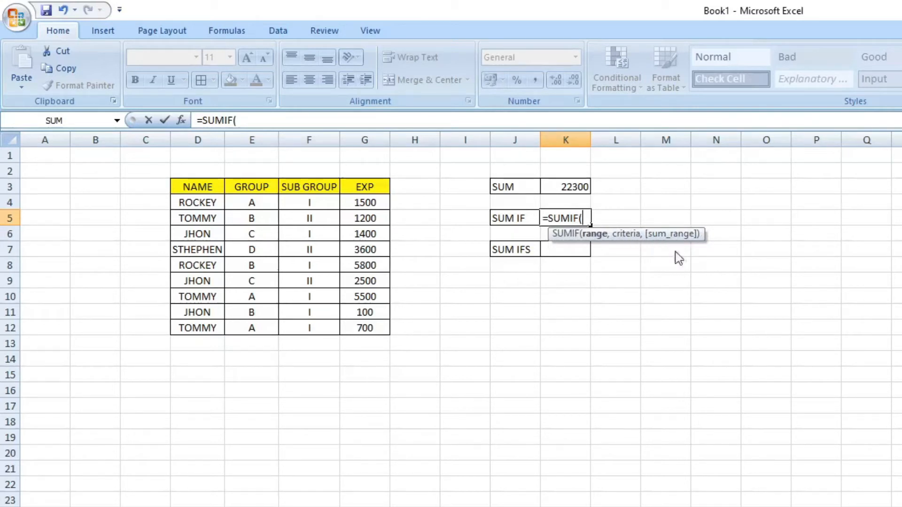
click(182, 121)
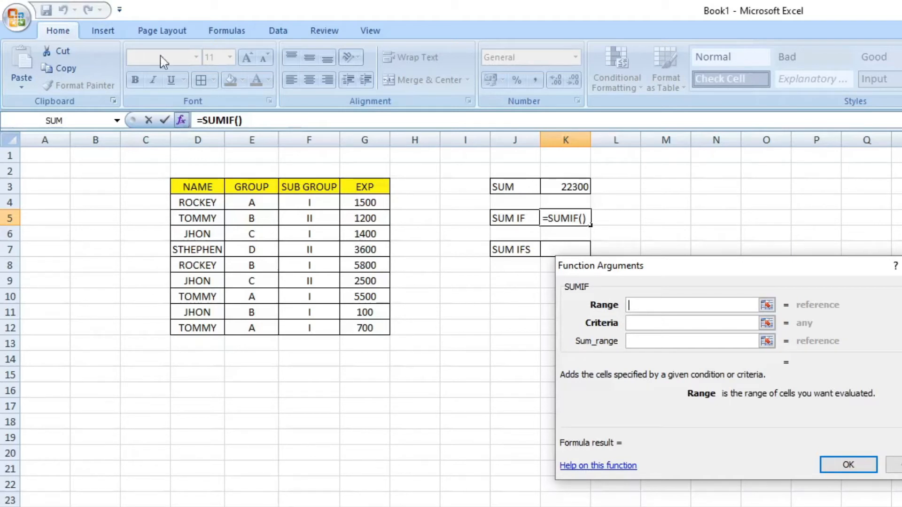
drag(219, 202, 216, 328)
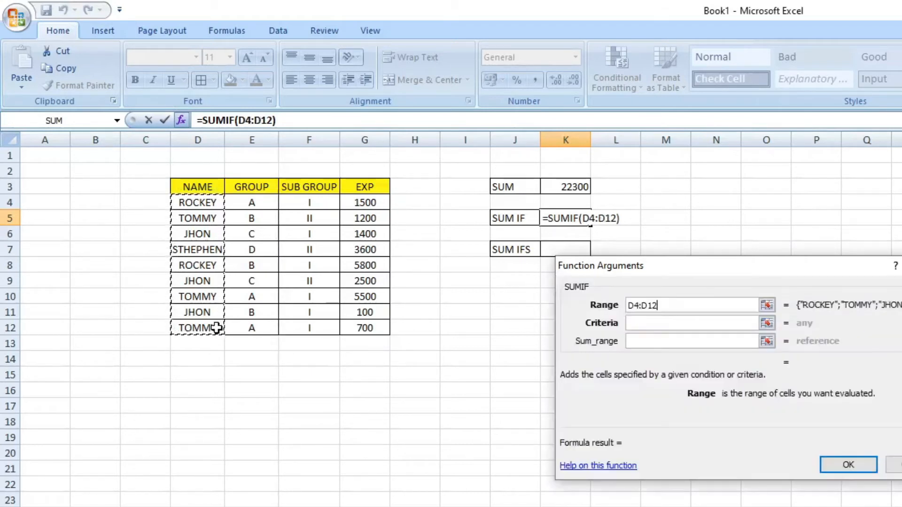
Step: Set the SUMIF criteria to the name from D6 in double quotes and the sum range to G4:G12, then complete the formula
click(661, 323)
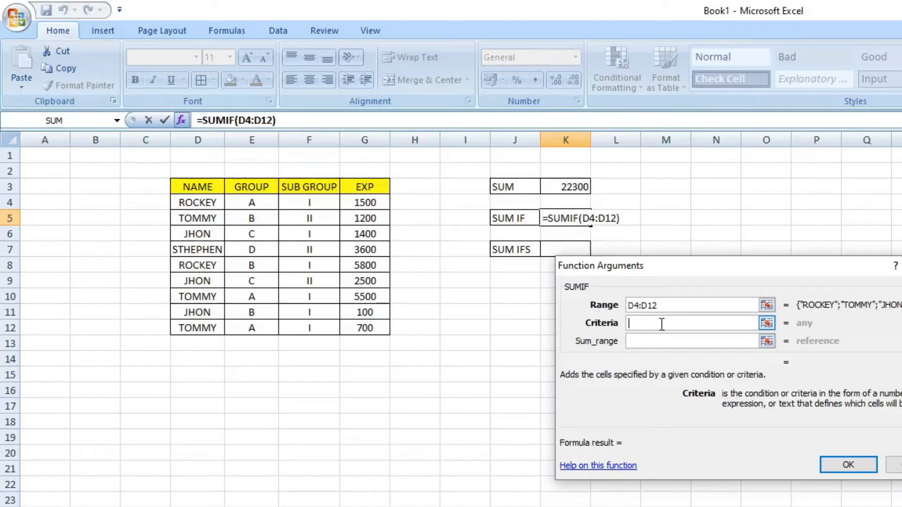
text(')
key(BackSpace)
text("JHON")
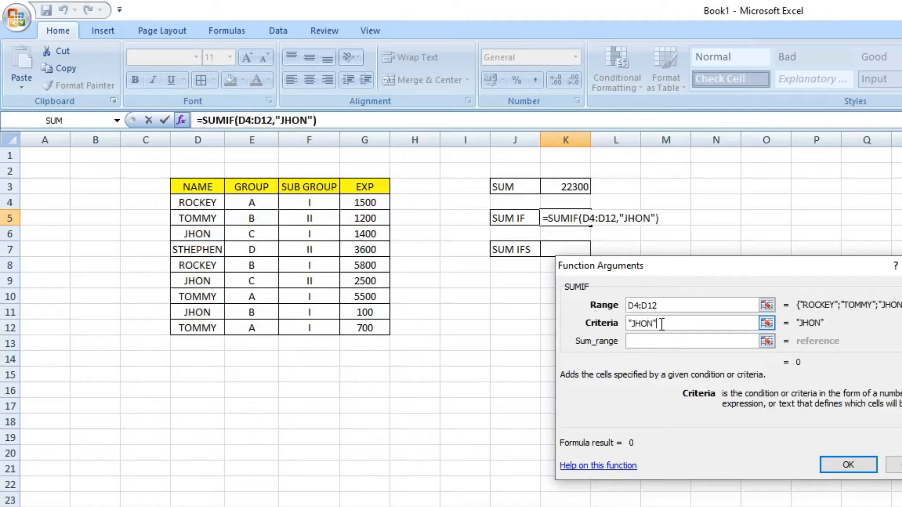
click(658, 342)
click(658, 342)
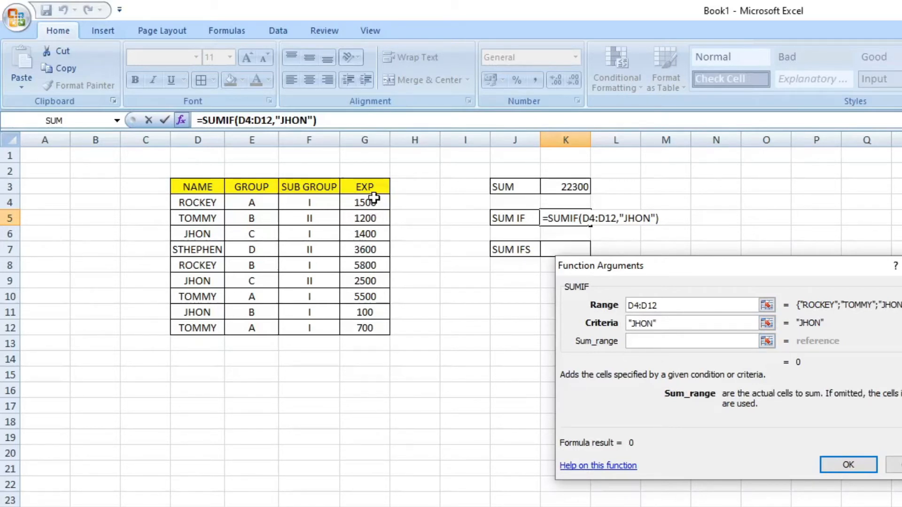
drag(374, 199, 366, 329)
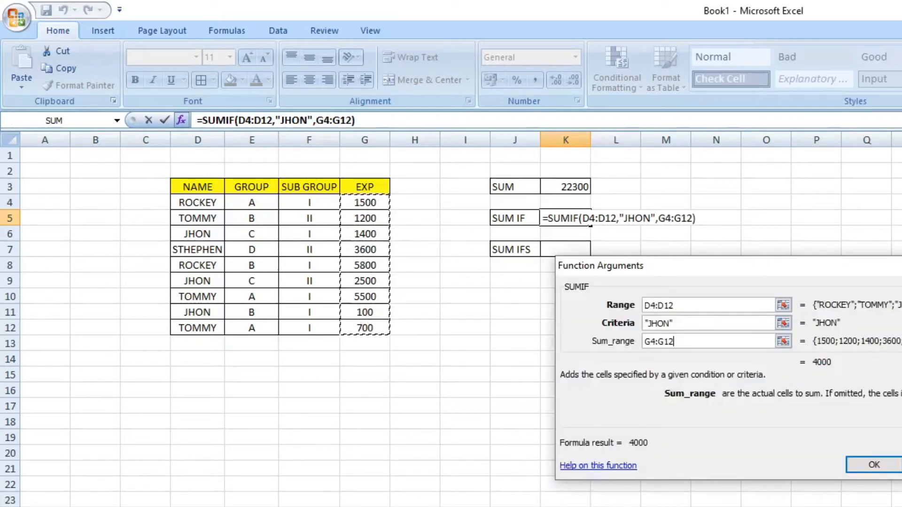
click(887, 468)
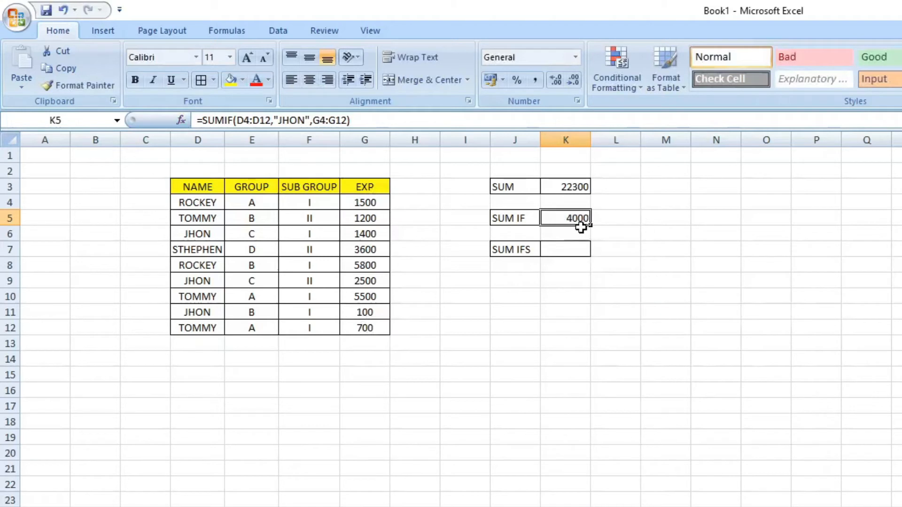
Step: Check the SUMIF result against the matching NAME and EXP cells in rows 6, 9 and 11
click(196, 236)
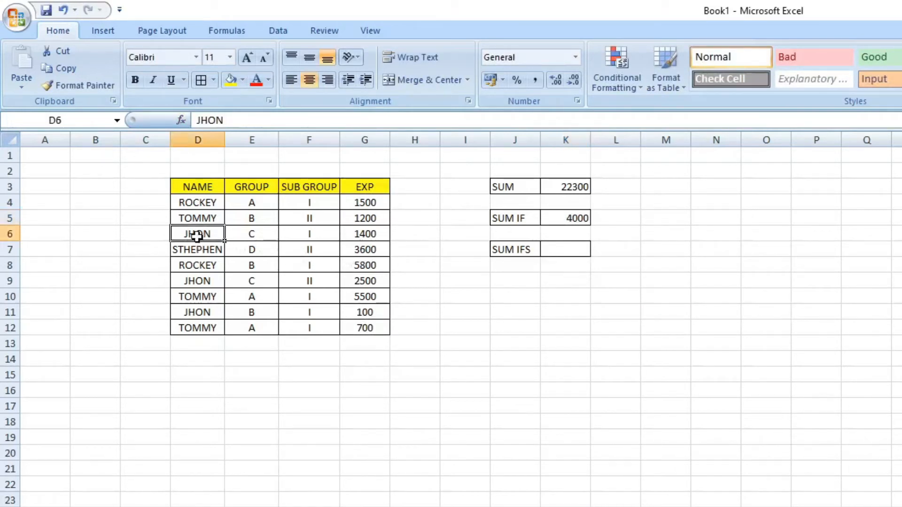
click(360, 233)
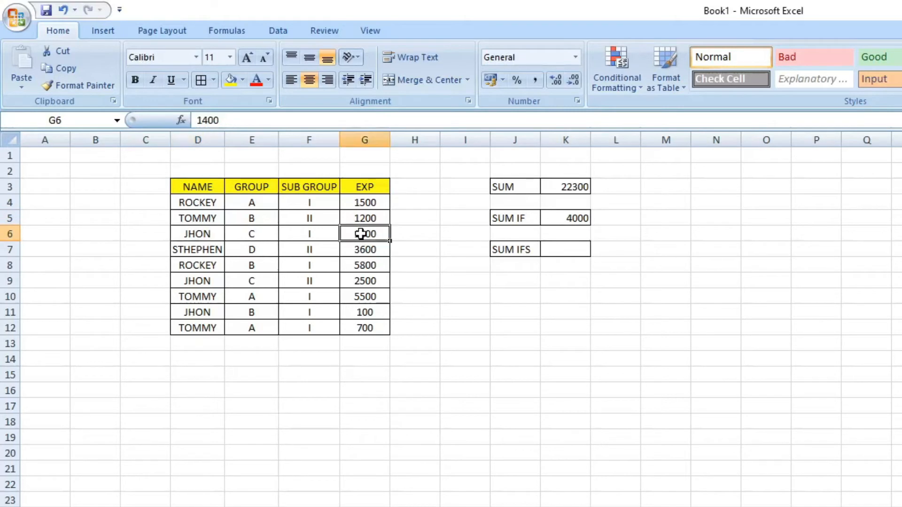
click(196, 282)
click(373, 281)
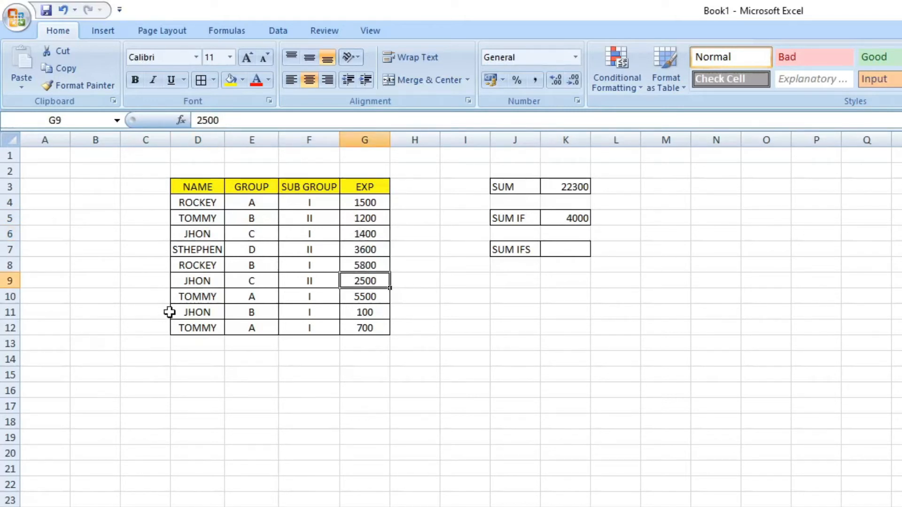
click(189, 310)
click(378, 311)
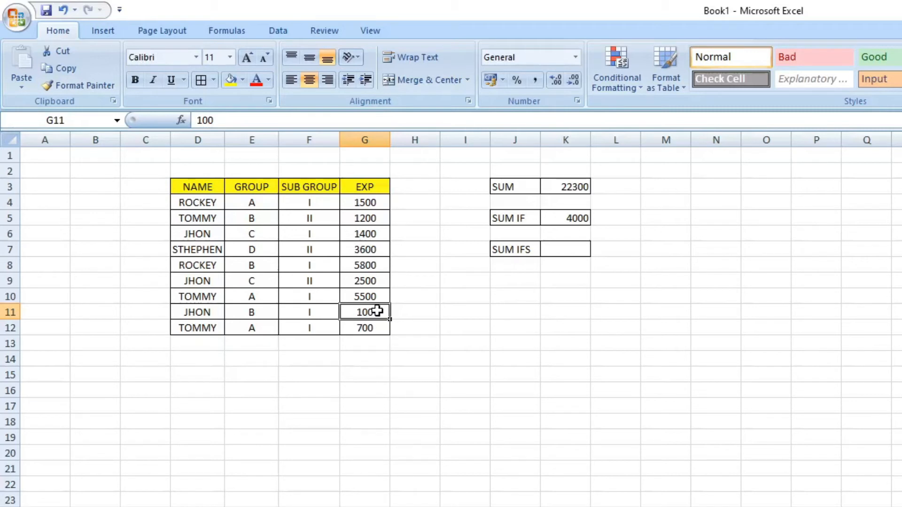
Step: Start a SUMIFS formula in K7, open its function arguments and set the sum range to the EXP cells G4:G12
click(553, 249)
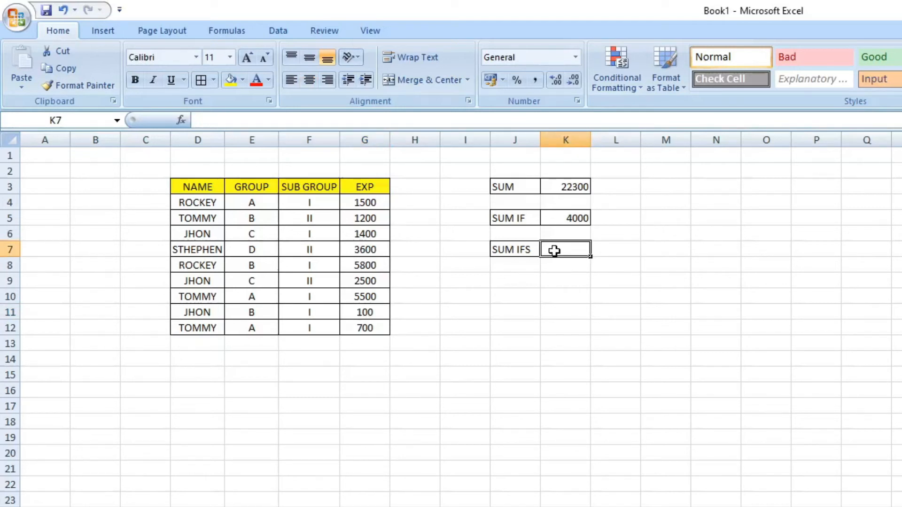
text(=SUM)
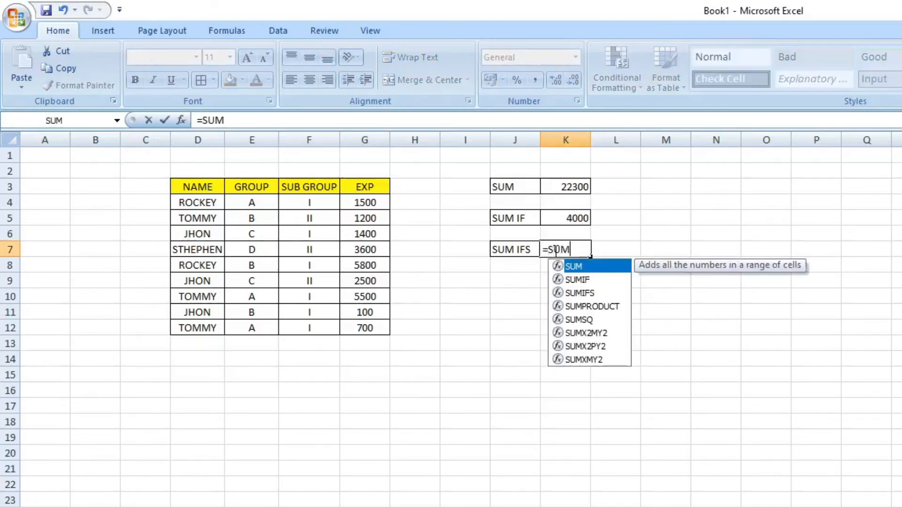
text(IFS)
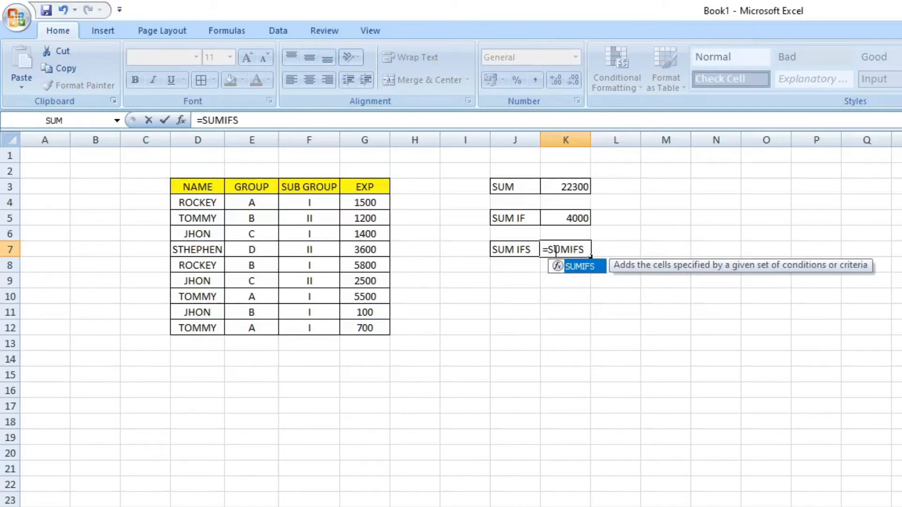
text(()
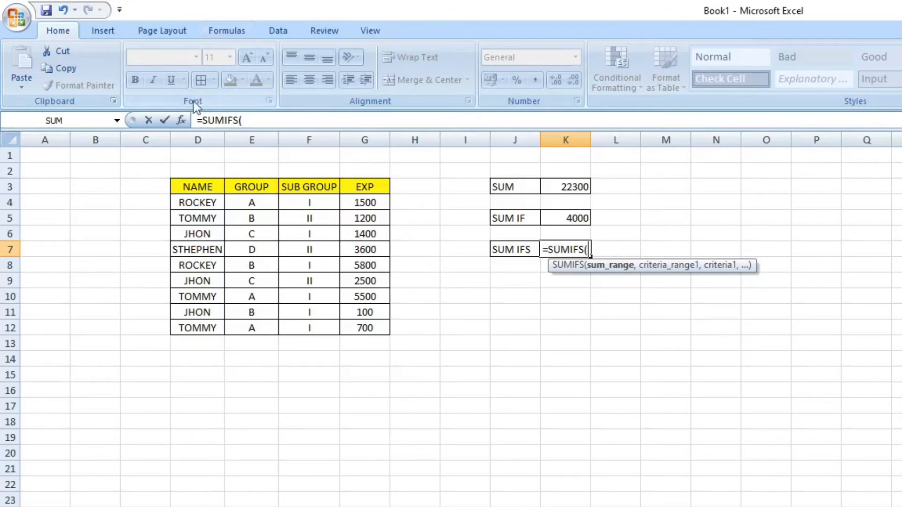
click(180, 120)
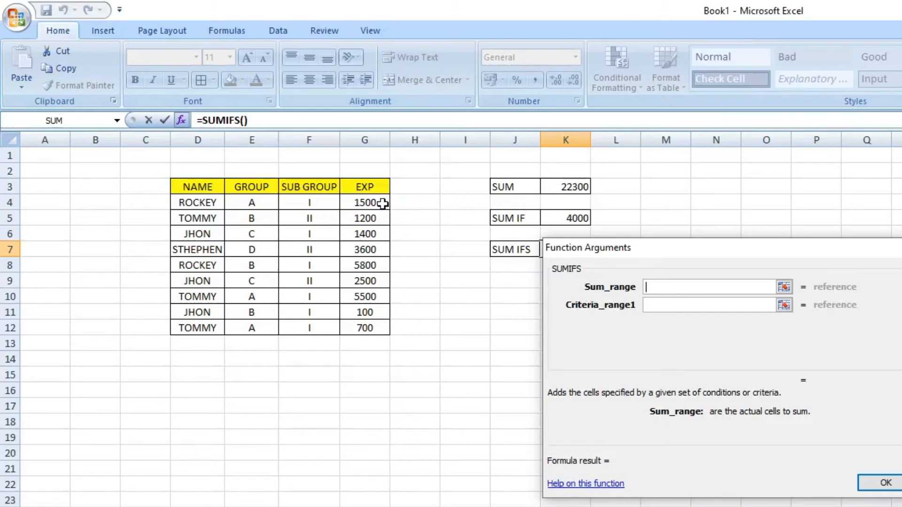
drag(383, 203, 379, 328)
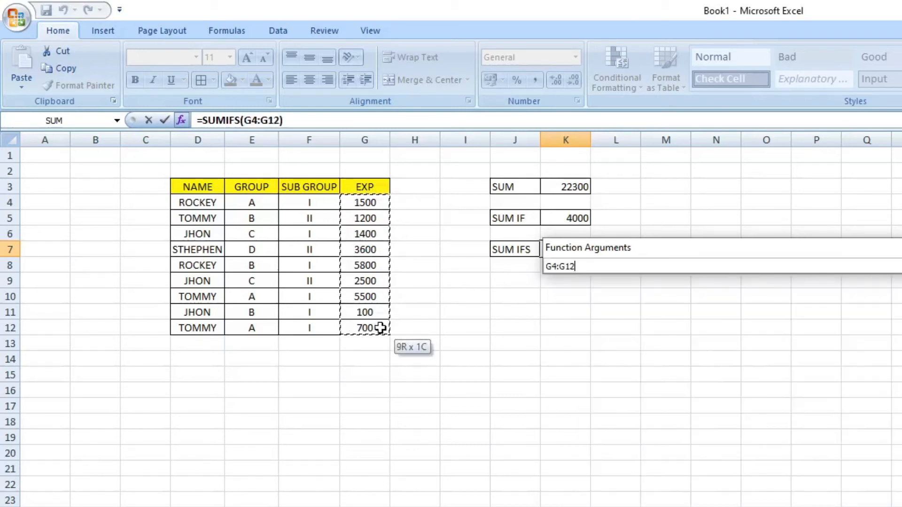
Step: Set the first SUMIFS criteria range to the NAME cells D4:D12 and its criteria to the name from D6 in double quotes
click(704, 302)
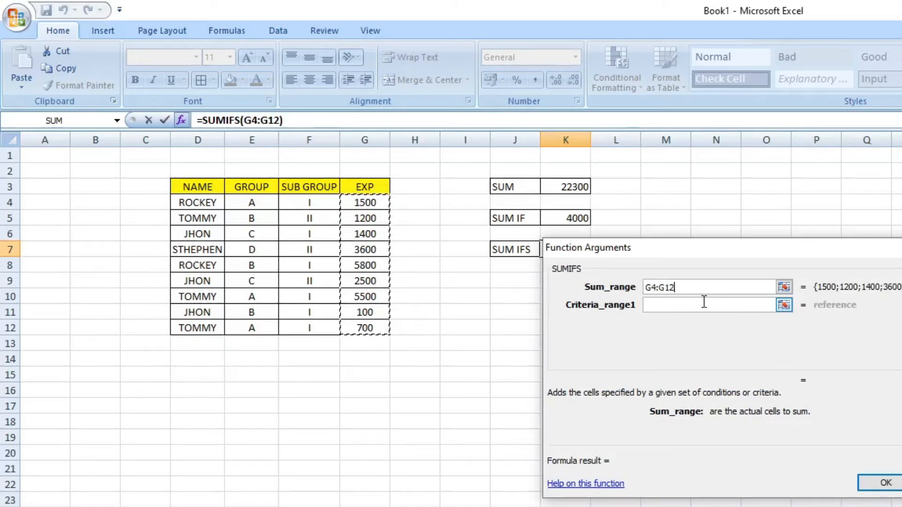
click(704, 302)
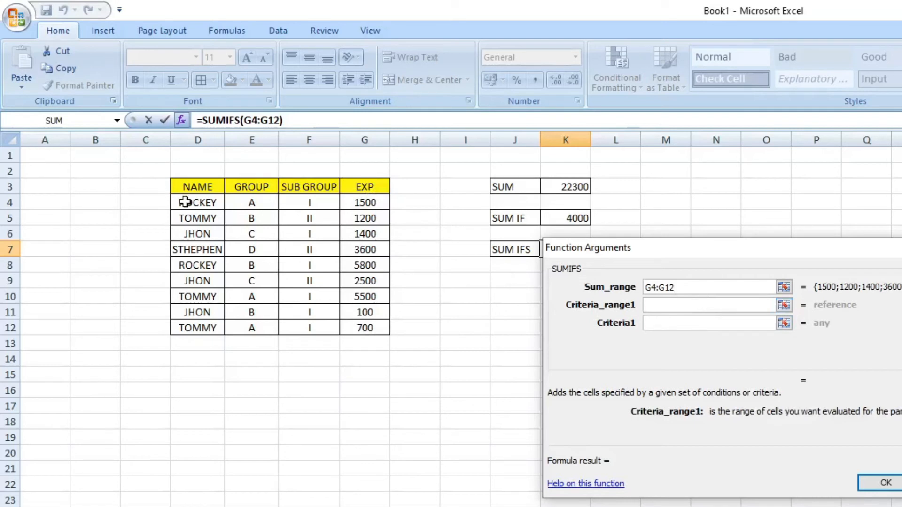
drag(186, 202, 186, 324)
click(701, 322)
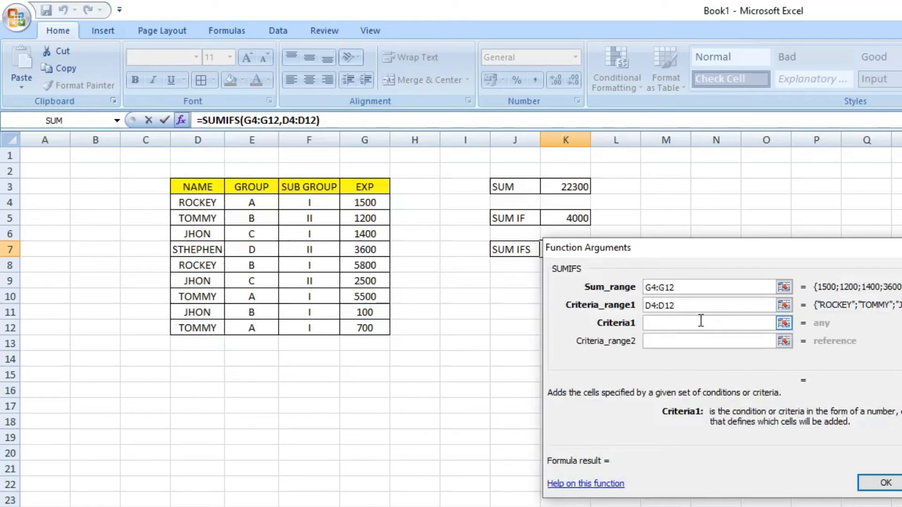
text(JHON)
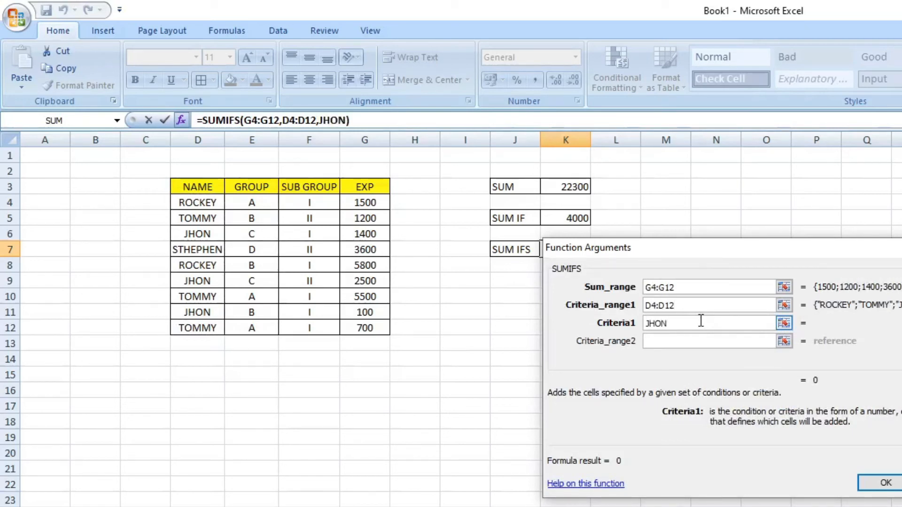
text(")
key(Left)
key(Left)
key(Left)
text(")
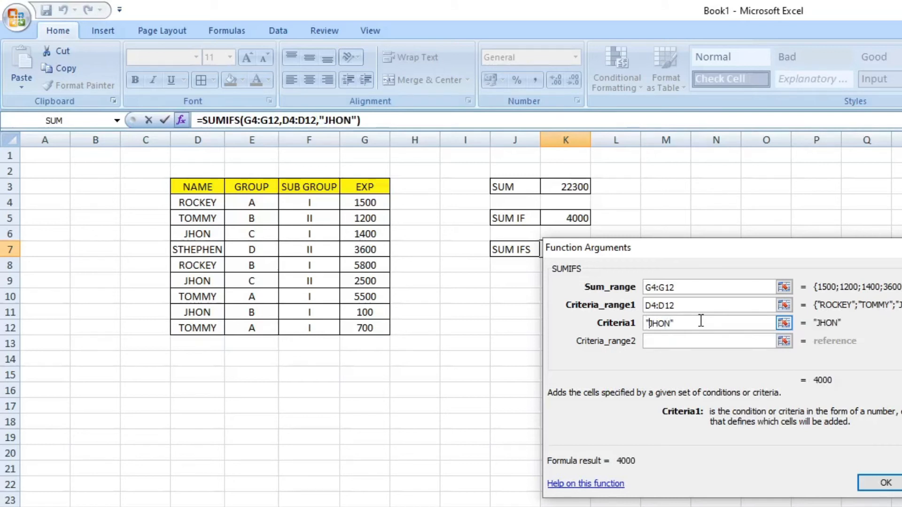
Step: Set the second criteria range to the GROUP cells E4:E12 with criteria "C" and complete the SUMIFS formula
click(712, 342)
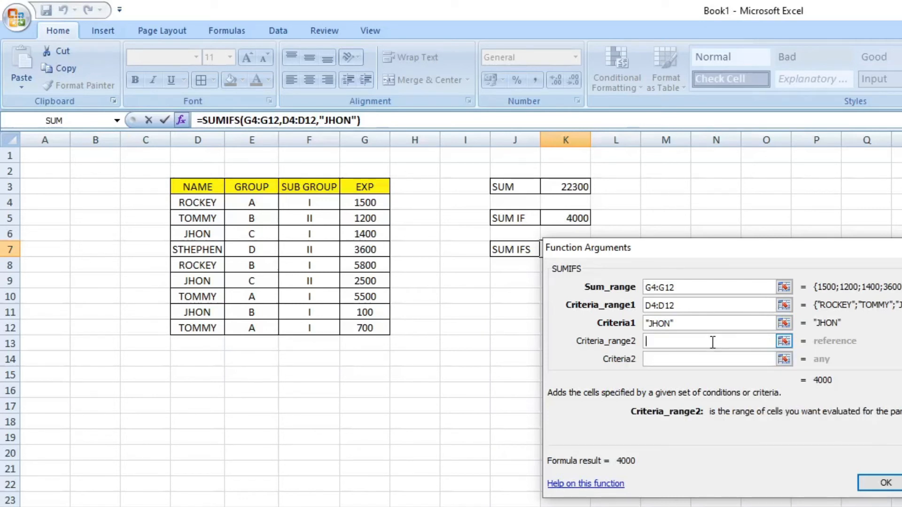
drag(252, 202, 252, 326)
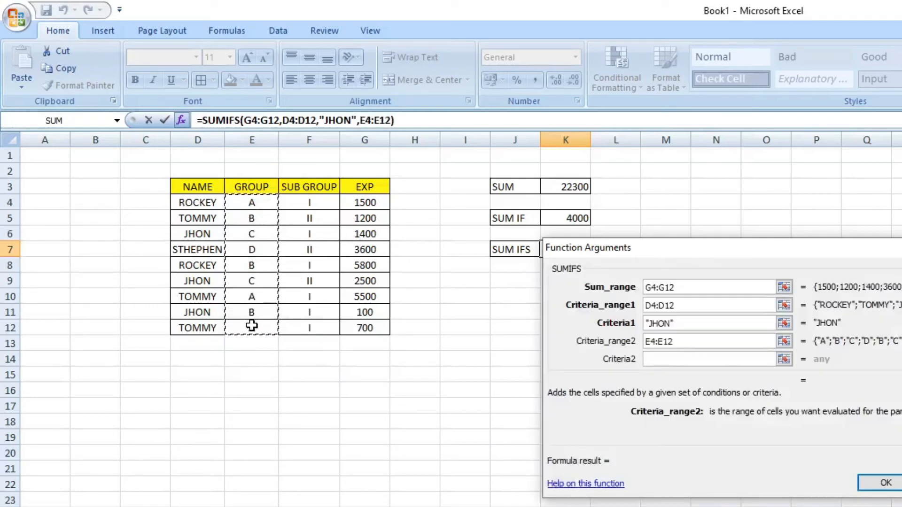
click(686, 359)
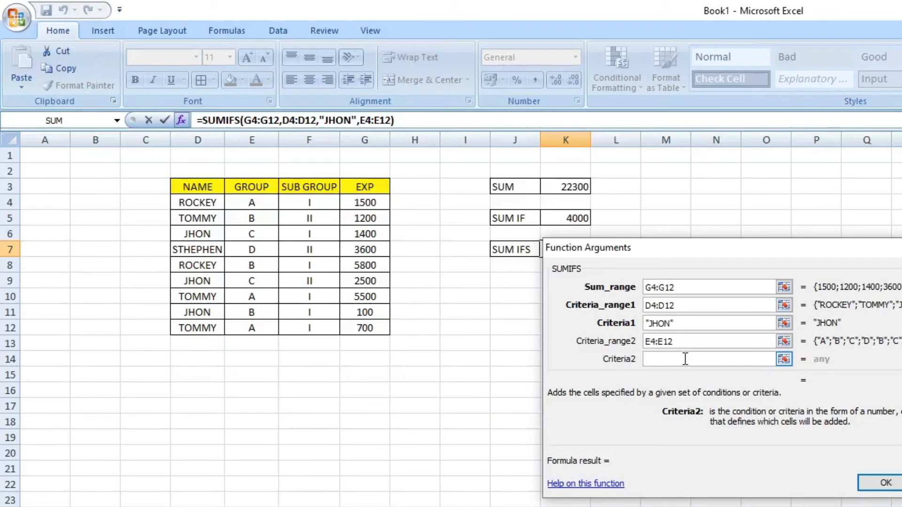
text("C")
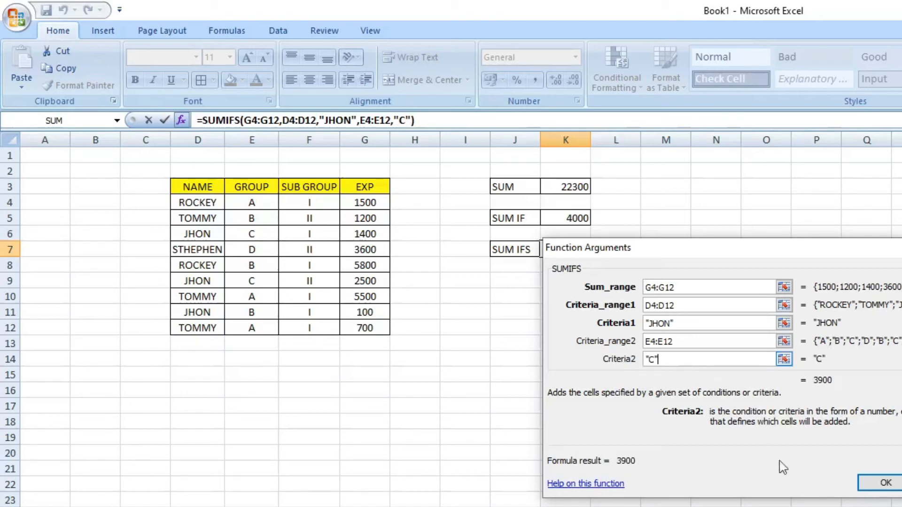
click(885, 484)
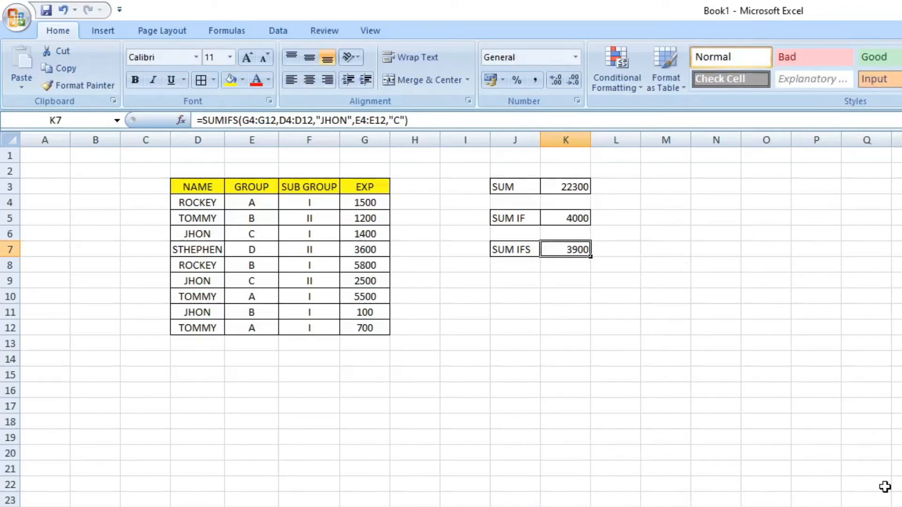
Step: Compare the SUMIF and SUMIFS results with the GROUP and SUB GROUP cells of the matching rows 6, 9 and 11
click(561, 214)
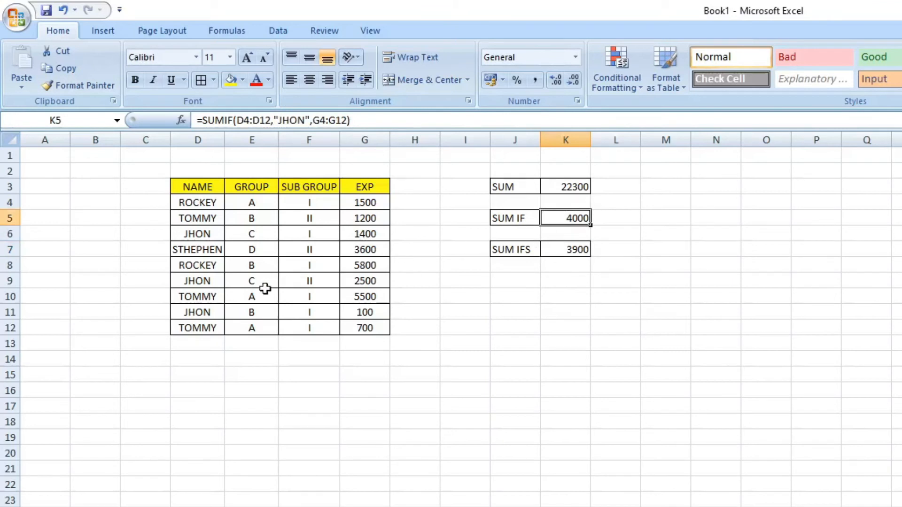
click(244, 312)
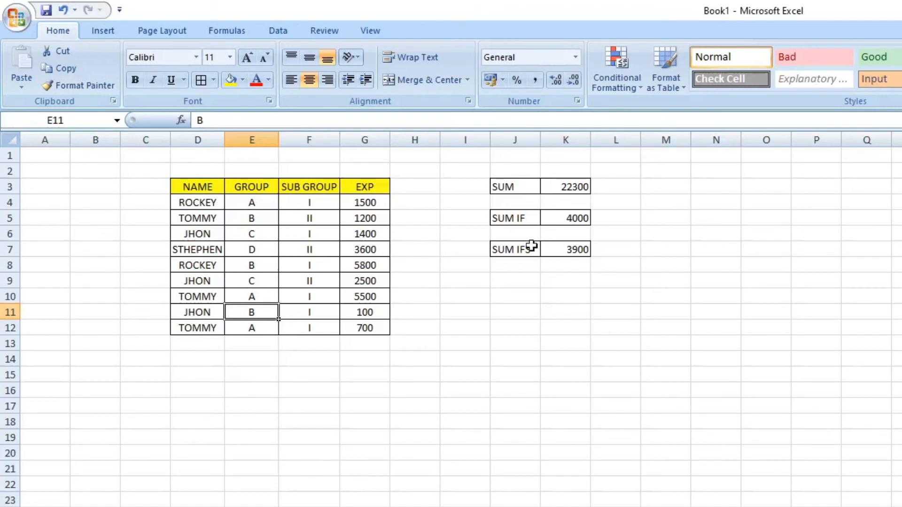
click(263, 235)
click(264, 279)
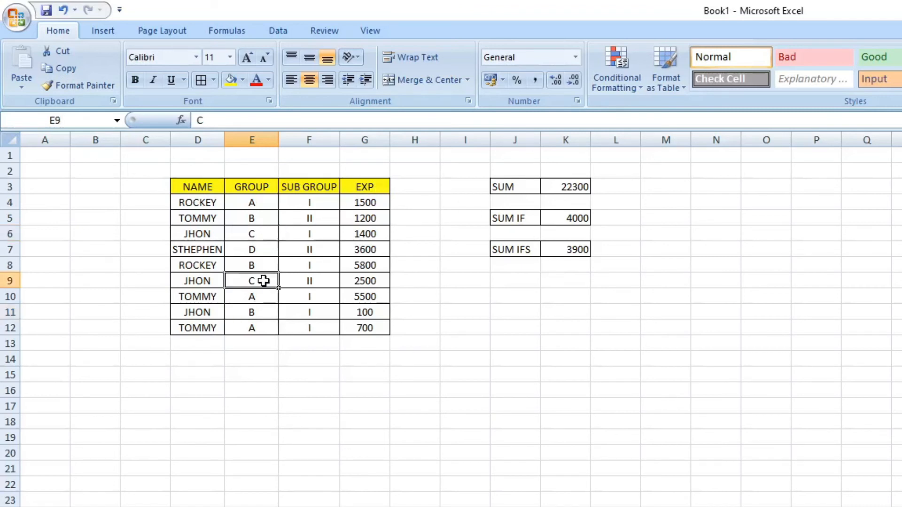
click(314, 235)
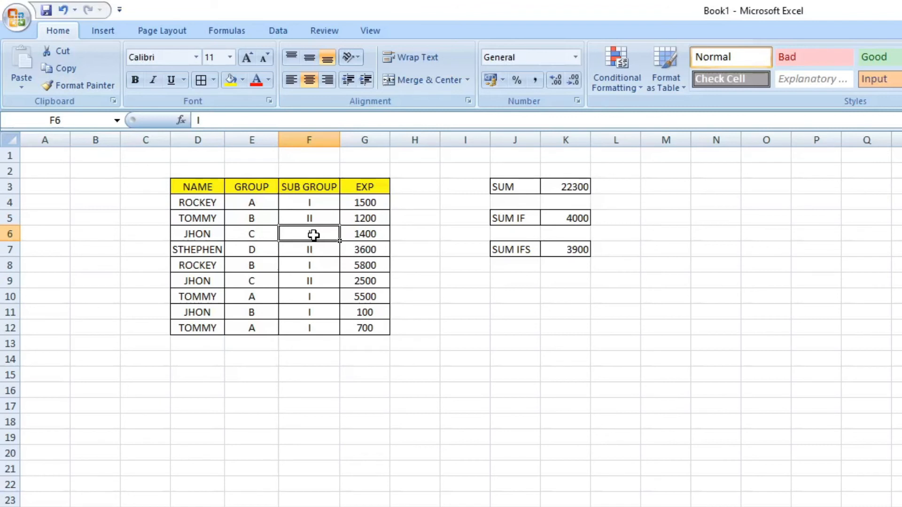
click(264, 280)
click(312, 283)
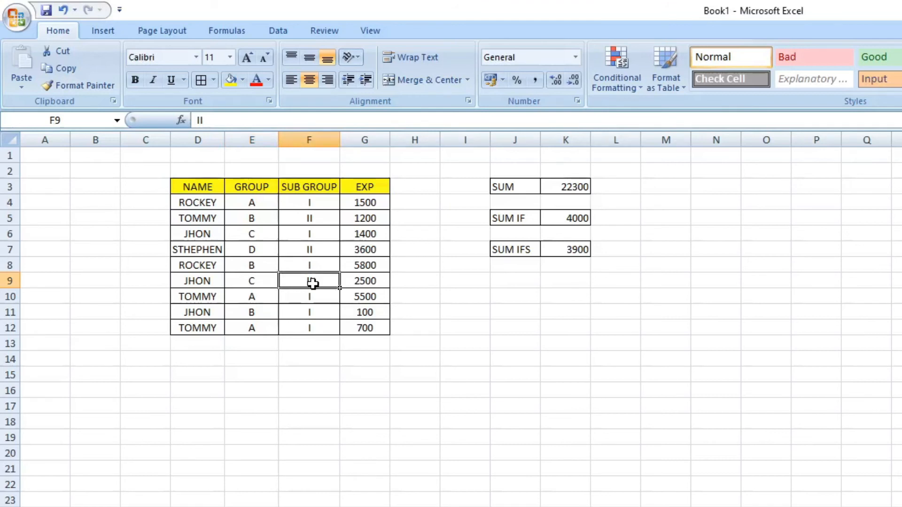
click(524, 247)
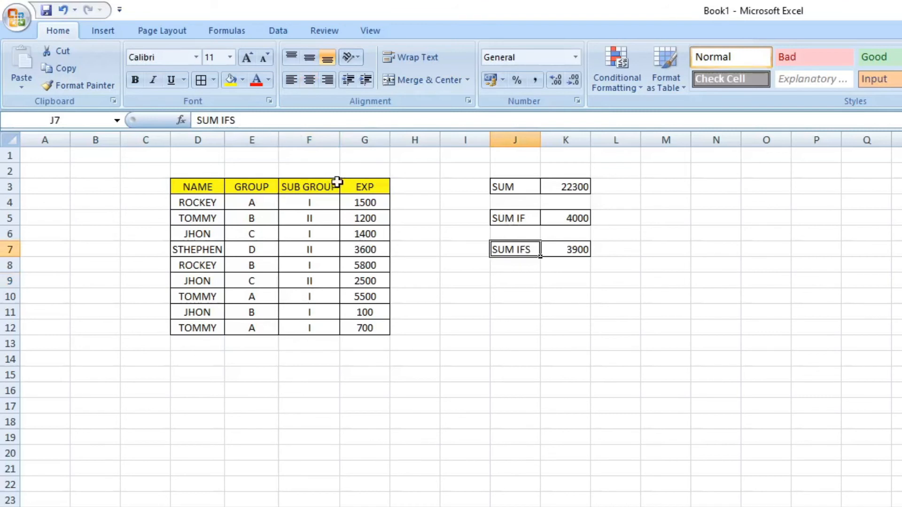
Step: Reopen the function arguments of the SUMIFS formula in K7 and set a third criteria range to the SUB GROUP cells F4:F12
click(570, 250)
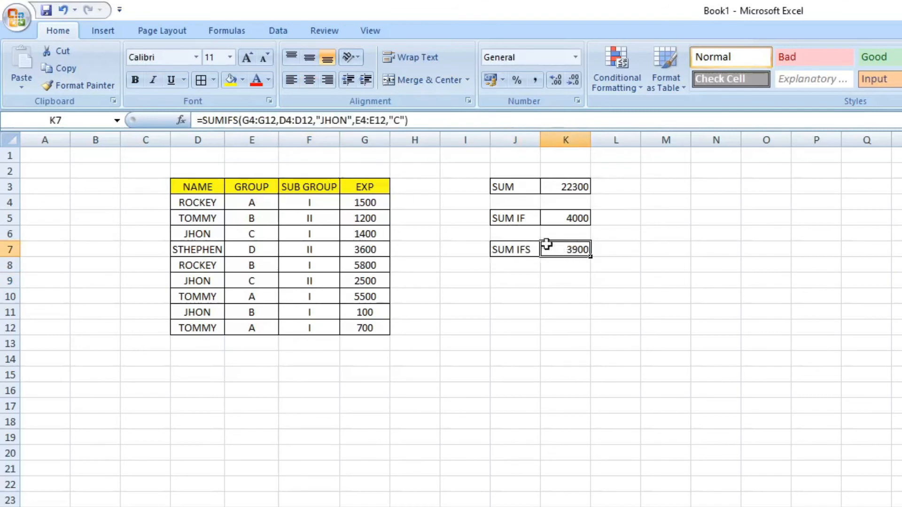
click(386, 122)
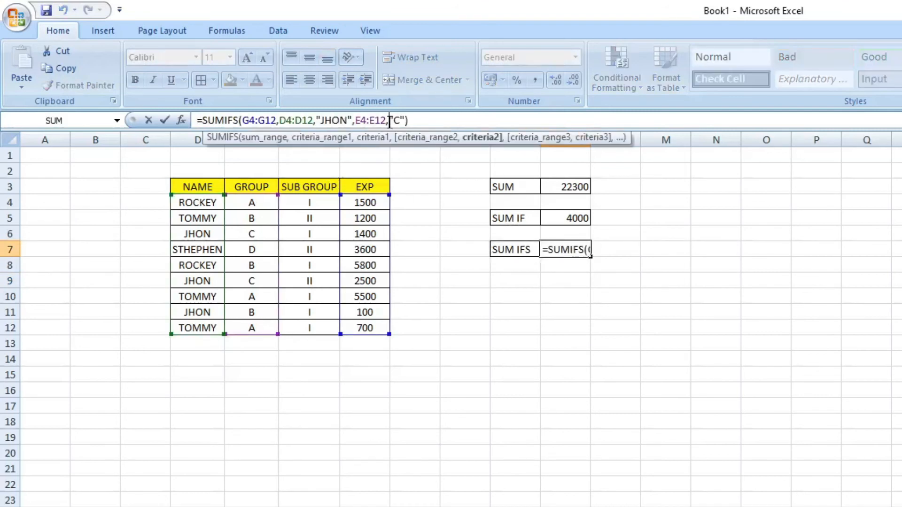
click(185, 122)
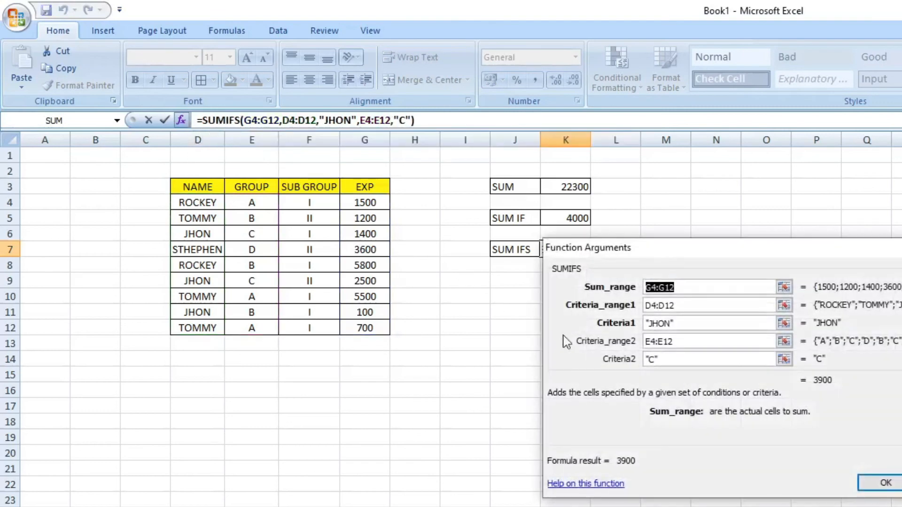
scroll(761, 315, down, 1)
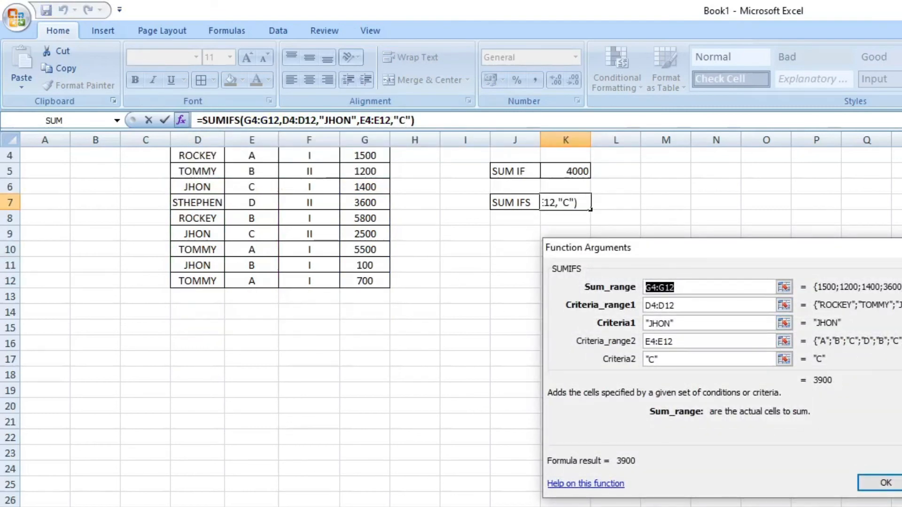
key(Tab)
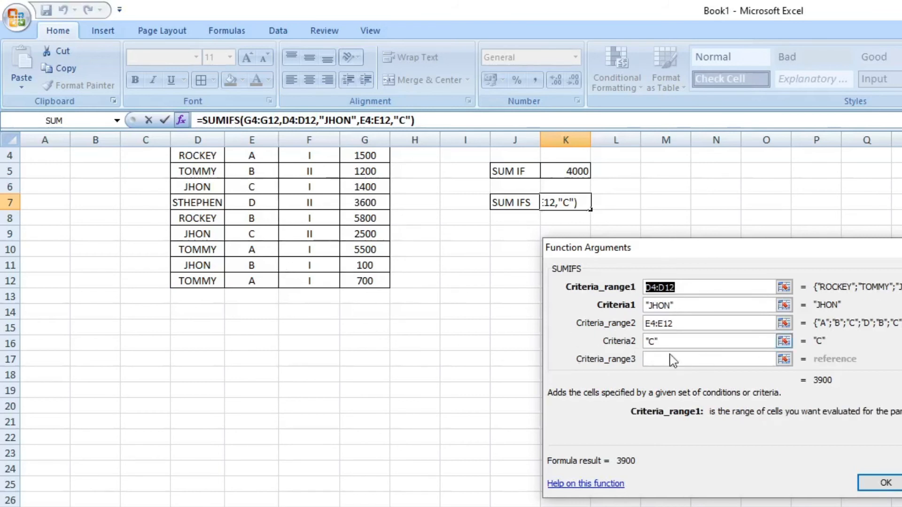
scroll(310, 301, up, 1)
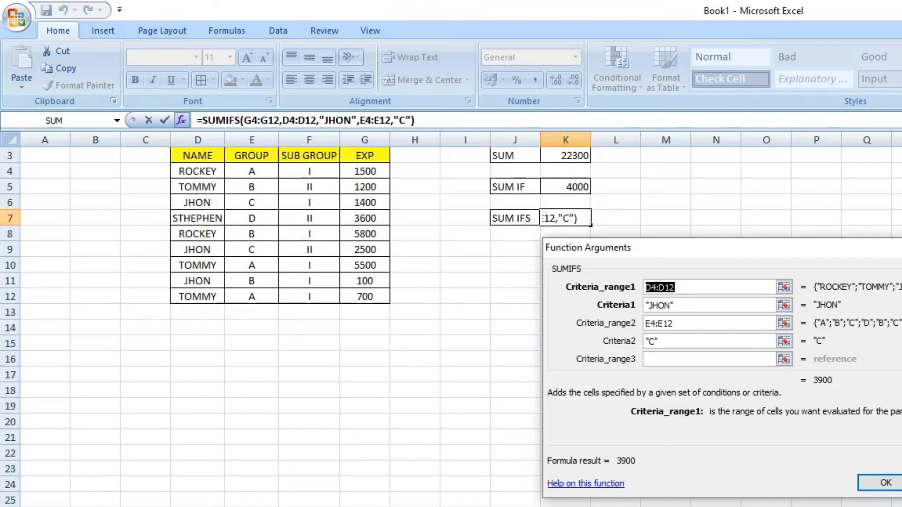
click(666, 360)
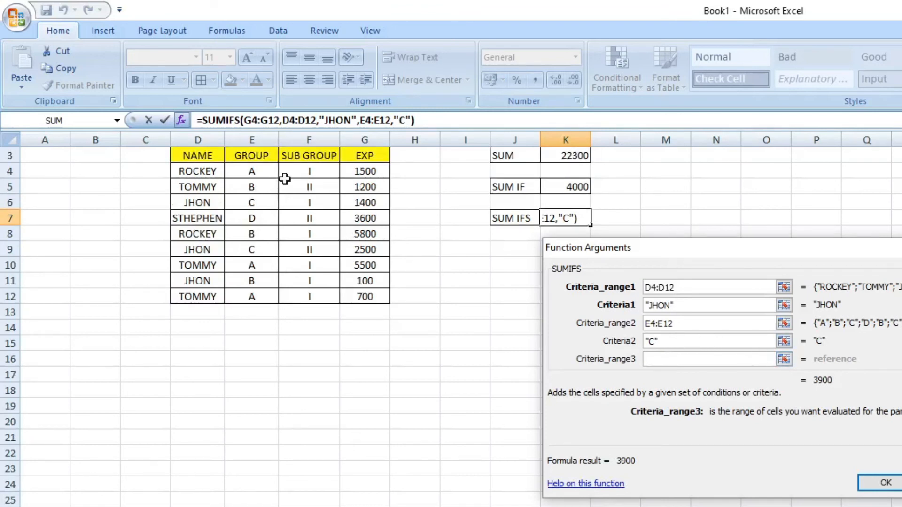
drag(305, 171, 311, 299)
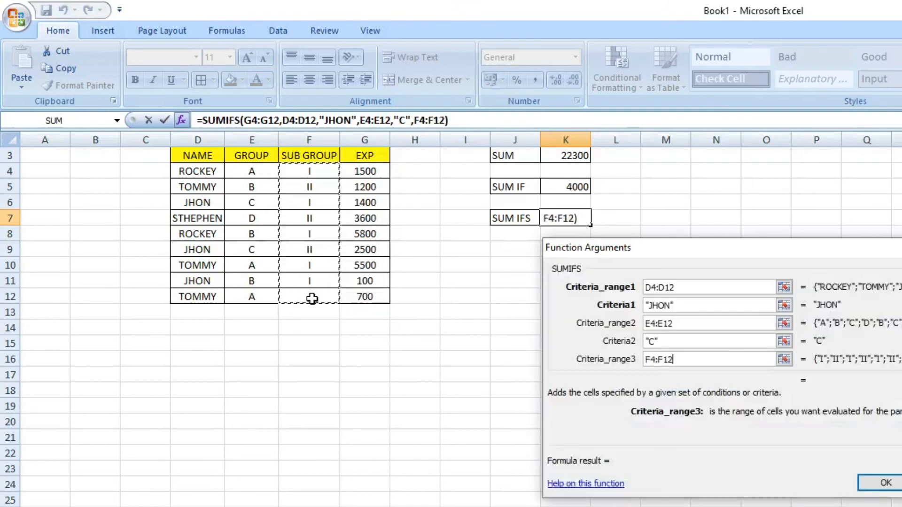
scroll(312, 298, up, 1)
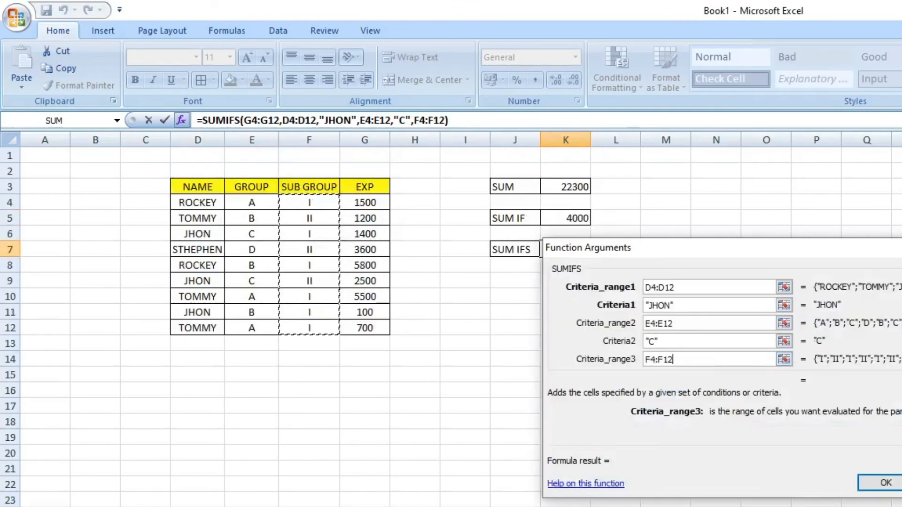
Step: Set the third SUMIFS criteria to "I" and complete the formula
key(Tab)
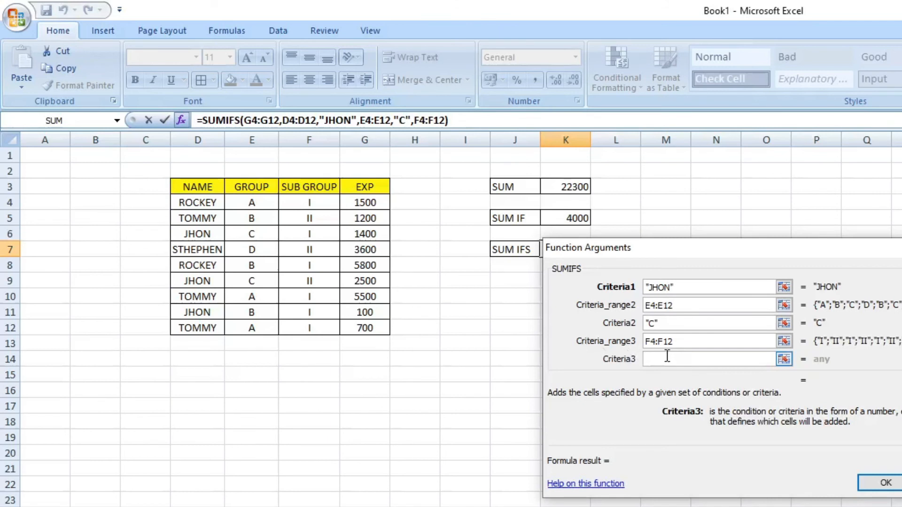
text(')
key(BackSpace)
text("I")
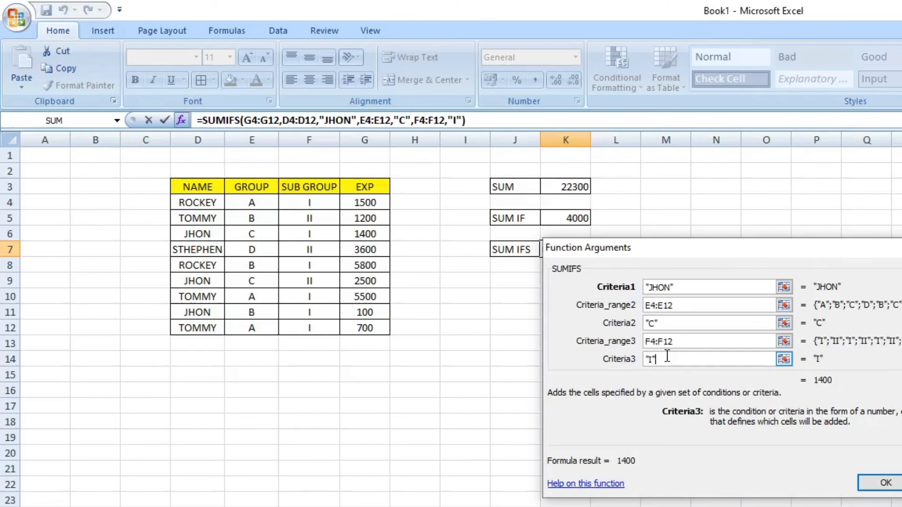
click(883, 483)
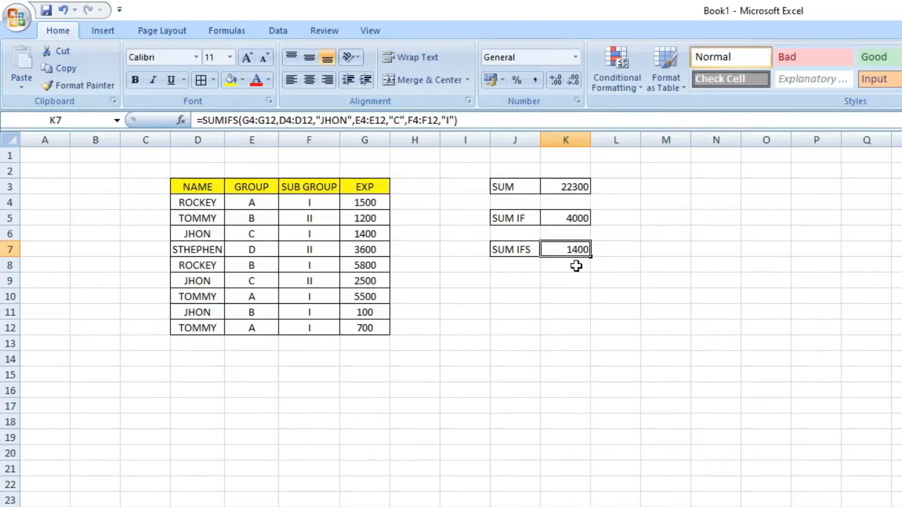